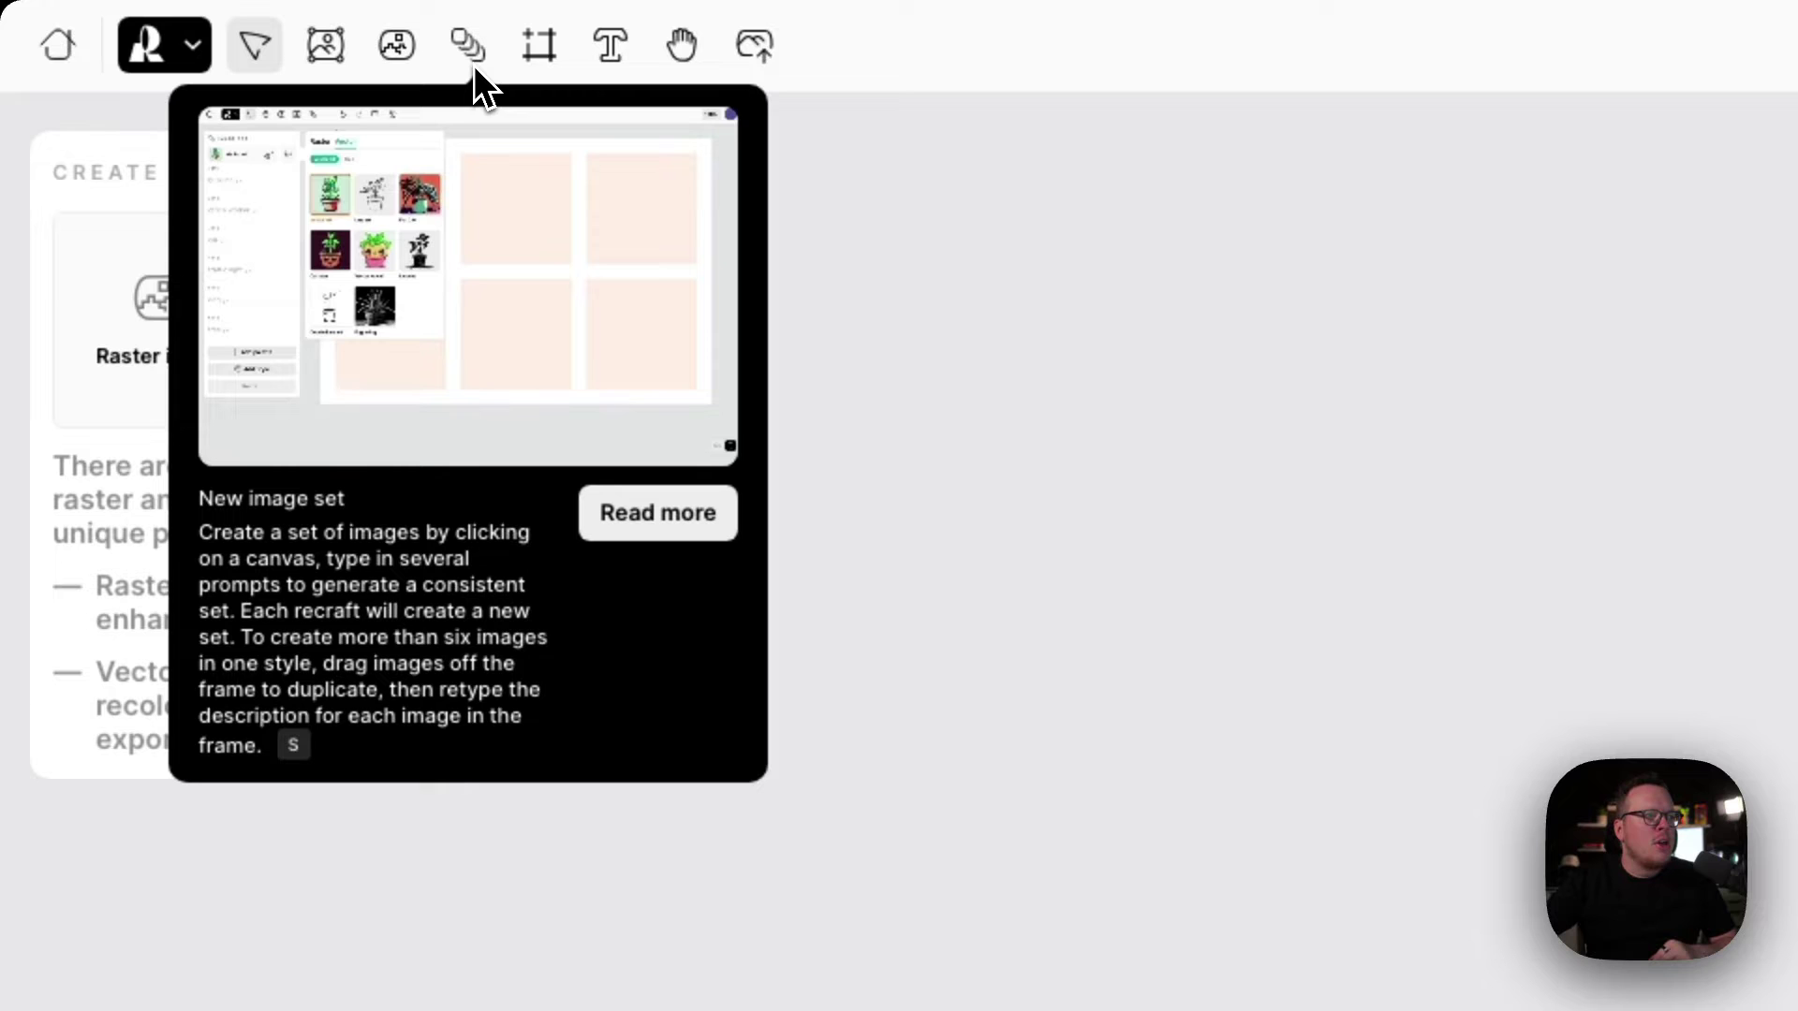
Place a new image set and change its style from Vector art to Flat 2.0
left_click(469, 46)
left_click(437, 152)
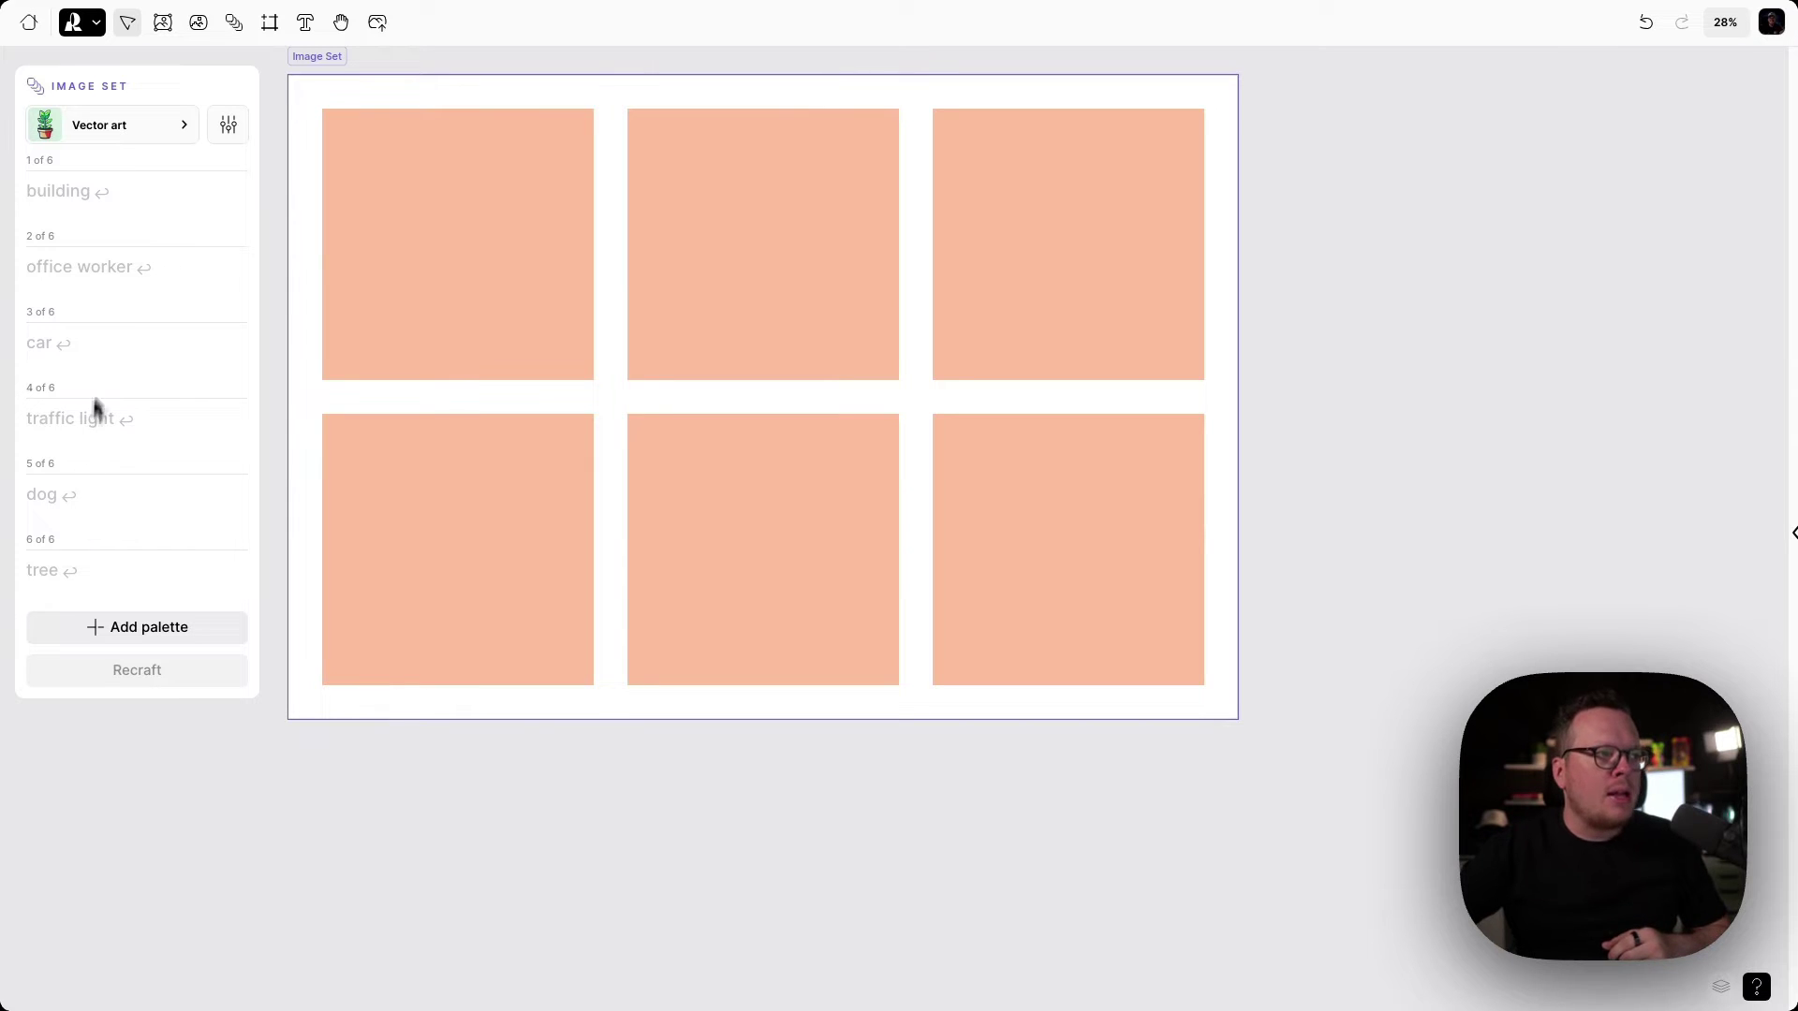
left_click(183, 138)
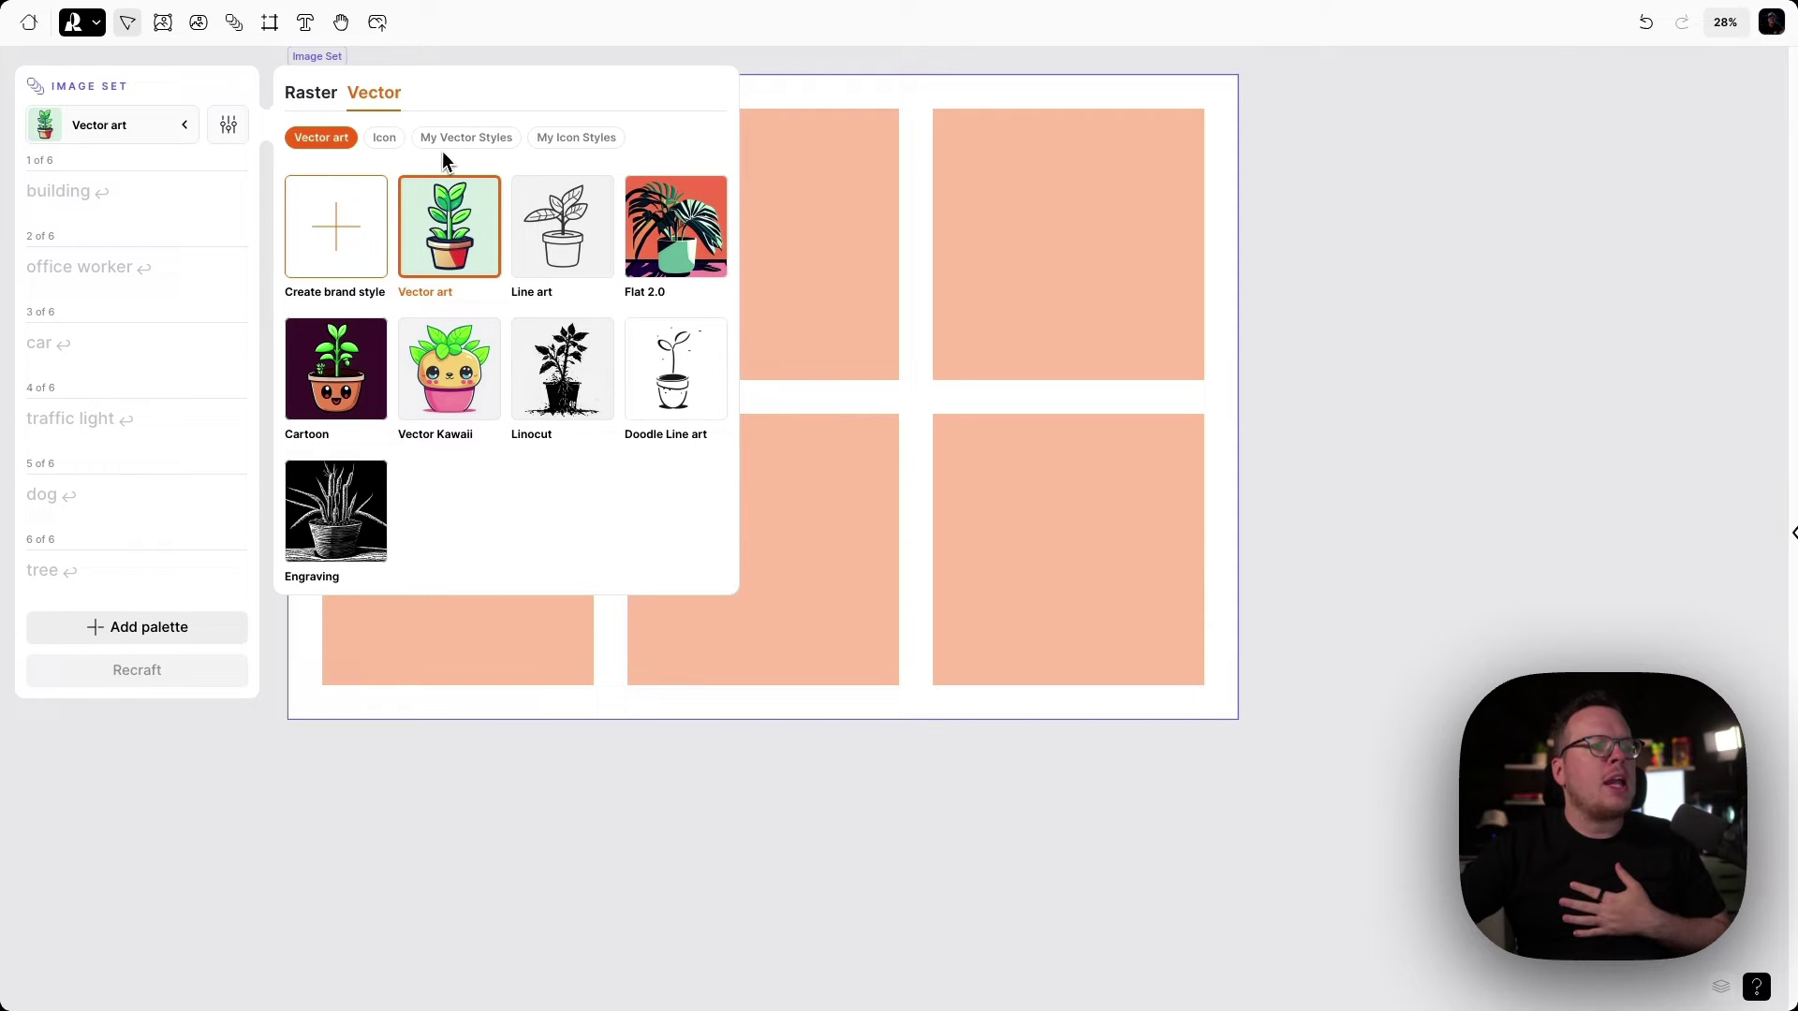
left_click(675, 231)
left_click(67, 195)
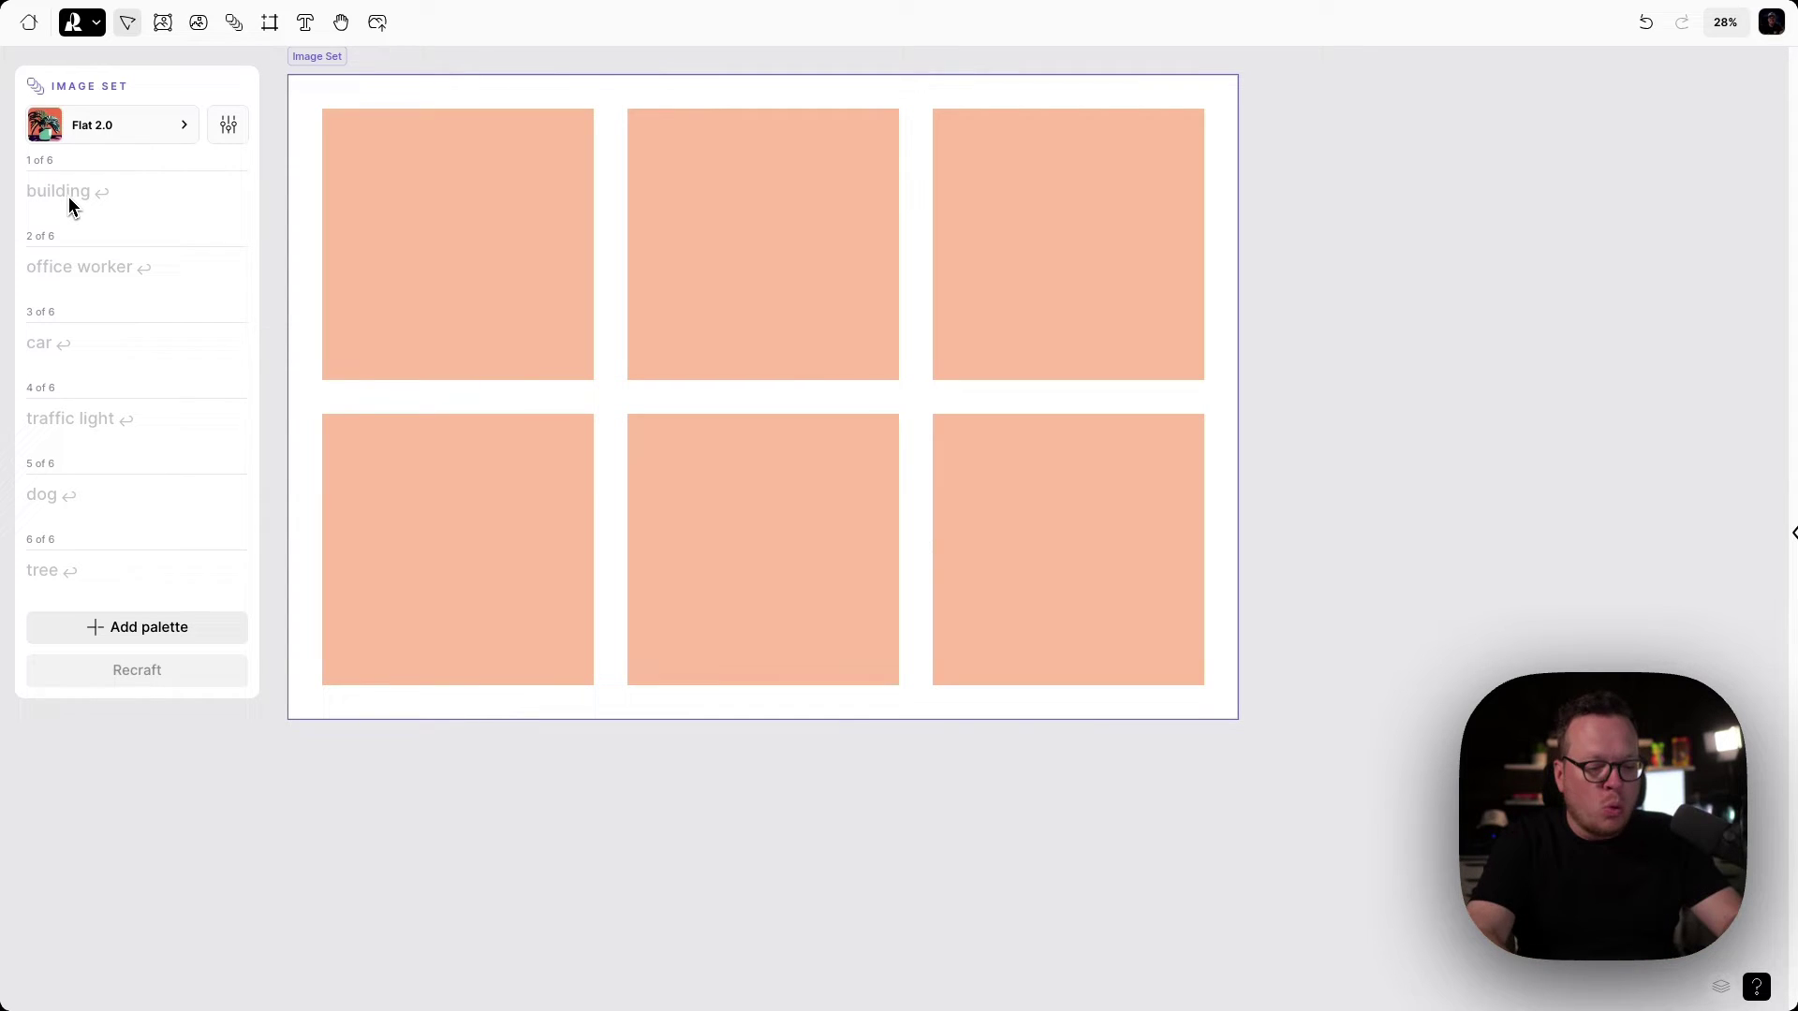
Enter prompts: new york city, city buildings, cars on a street, office workers, traffic lights, big billboards
type("new york city")
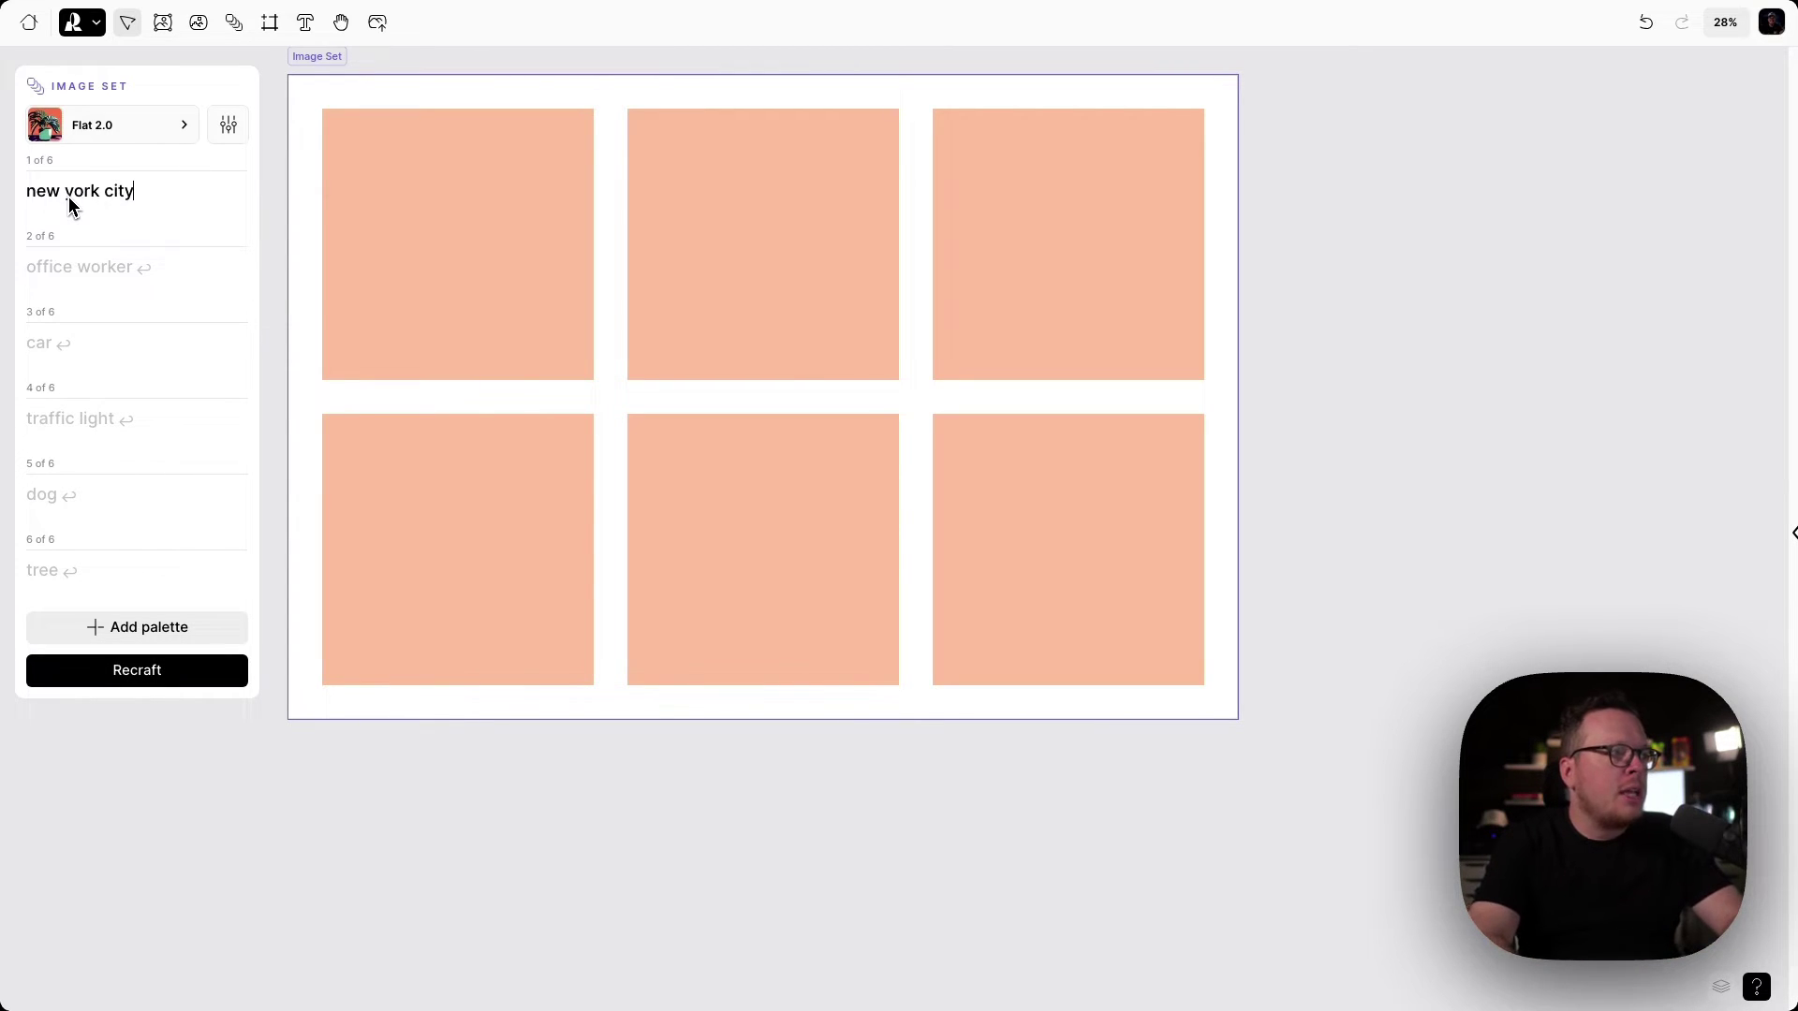
left_click(49, 269)
type("city buildin")
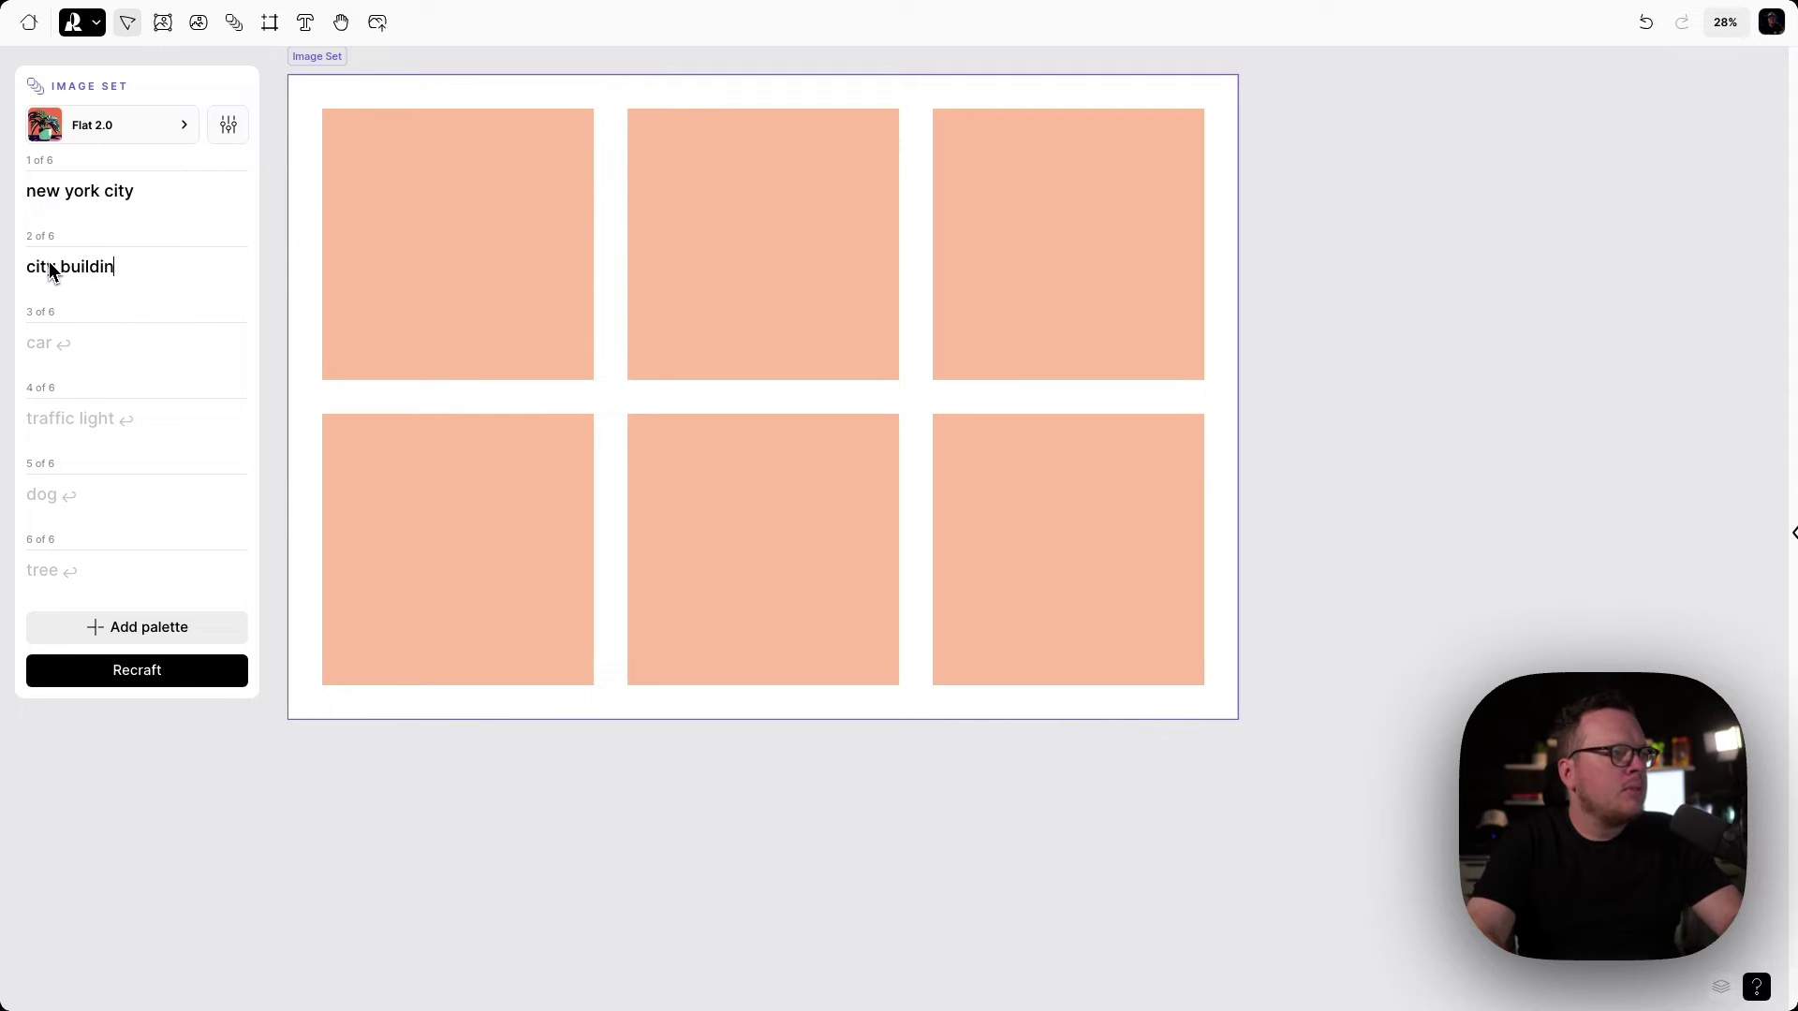
type("gs")
left_click(80, 348)
type("cars on a street")
left_click(62, 494)
type("tra")
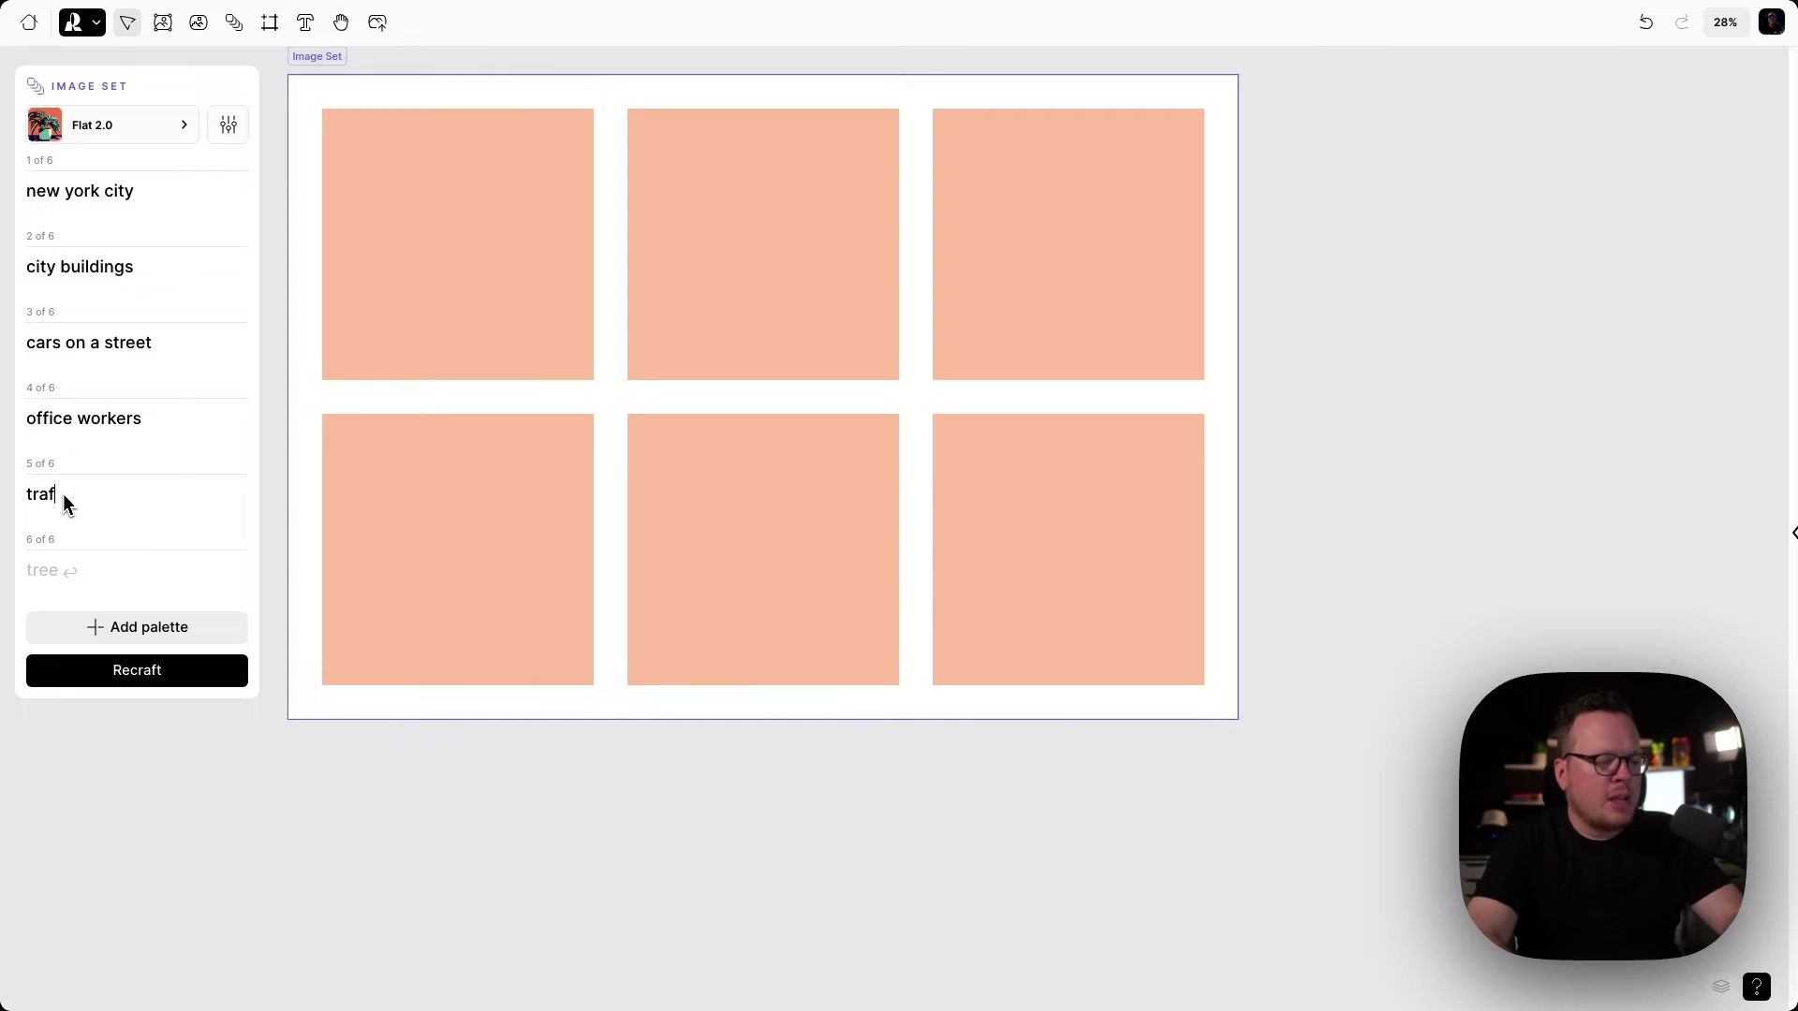
type("fic lights")
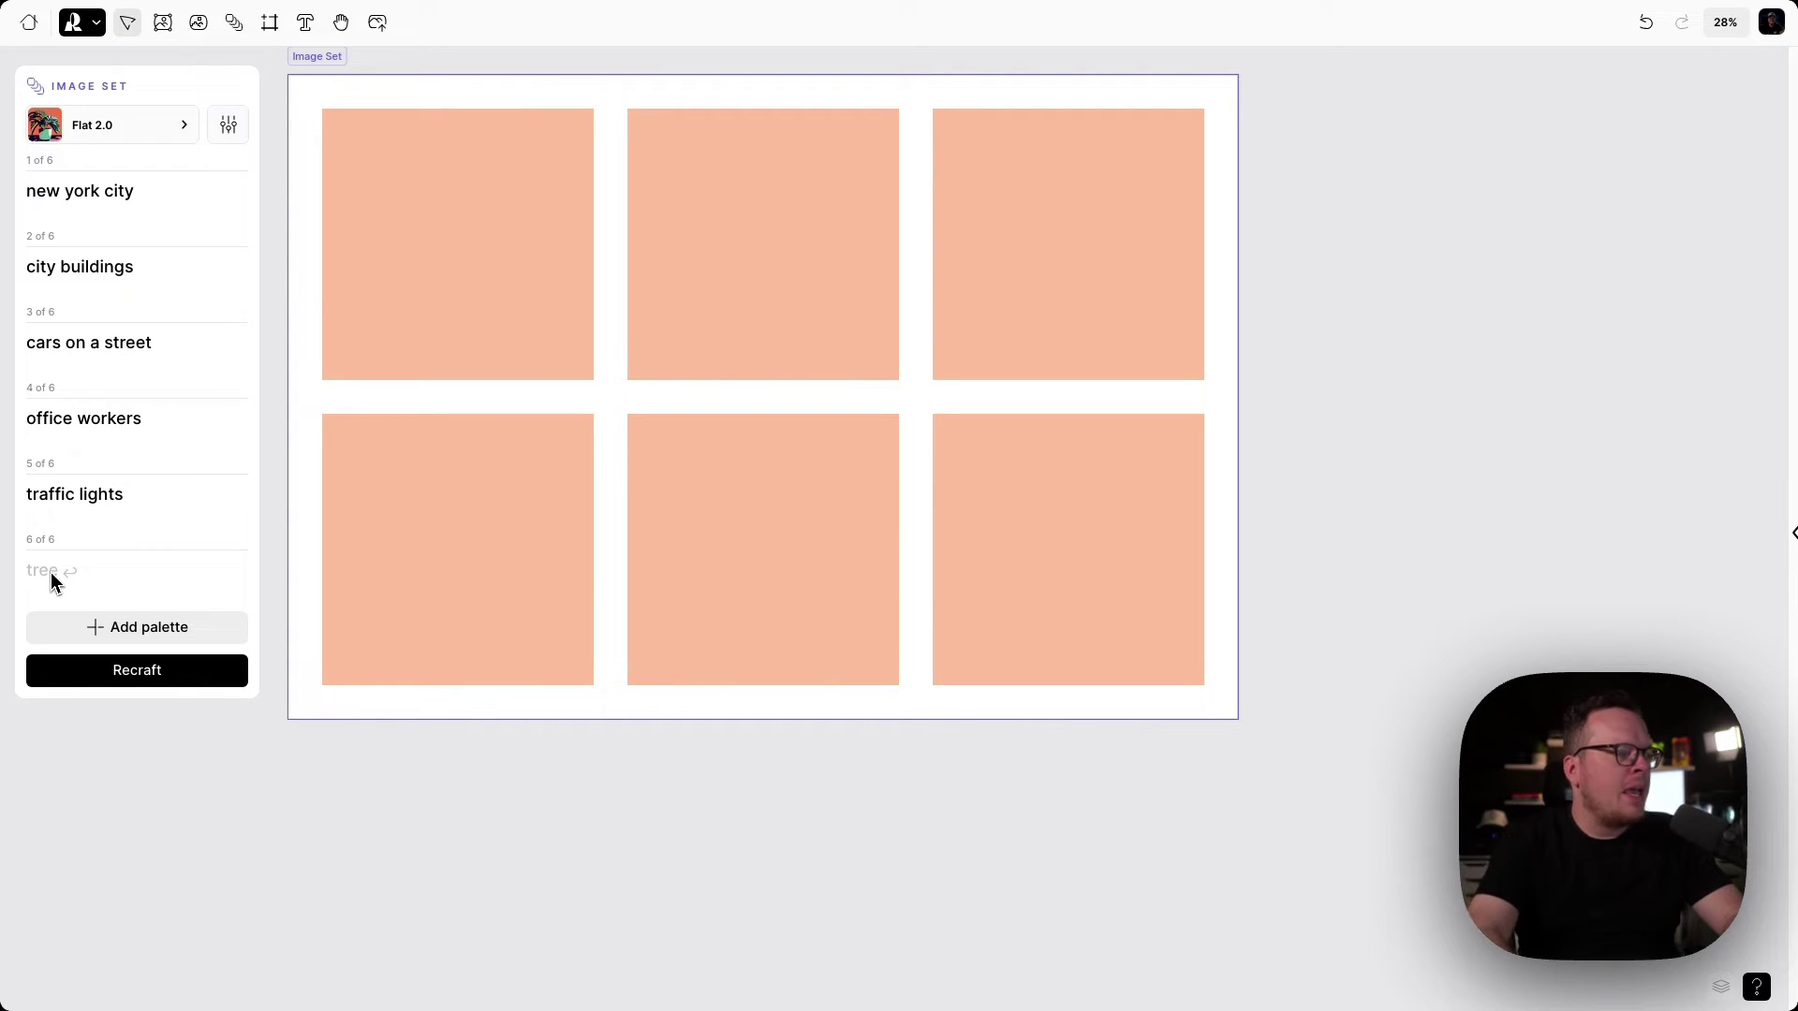
type("big billboards")
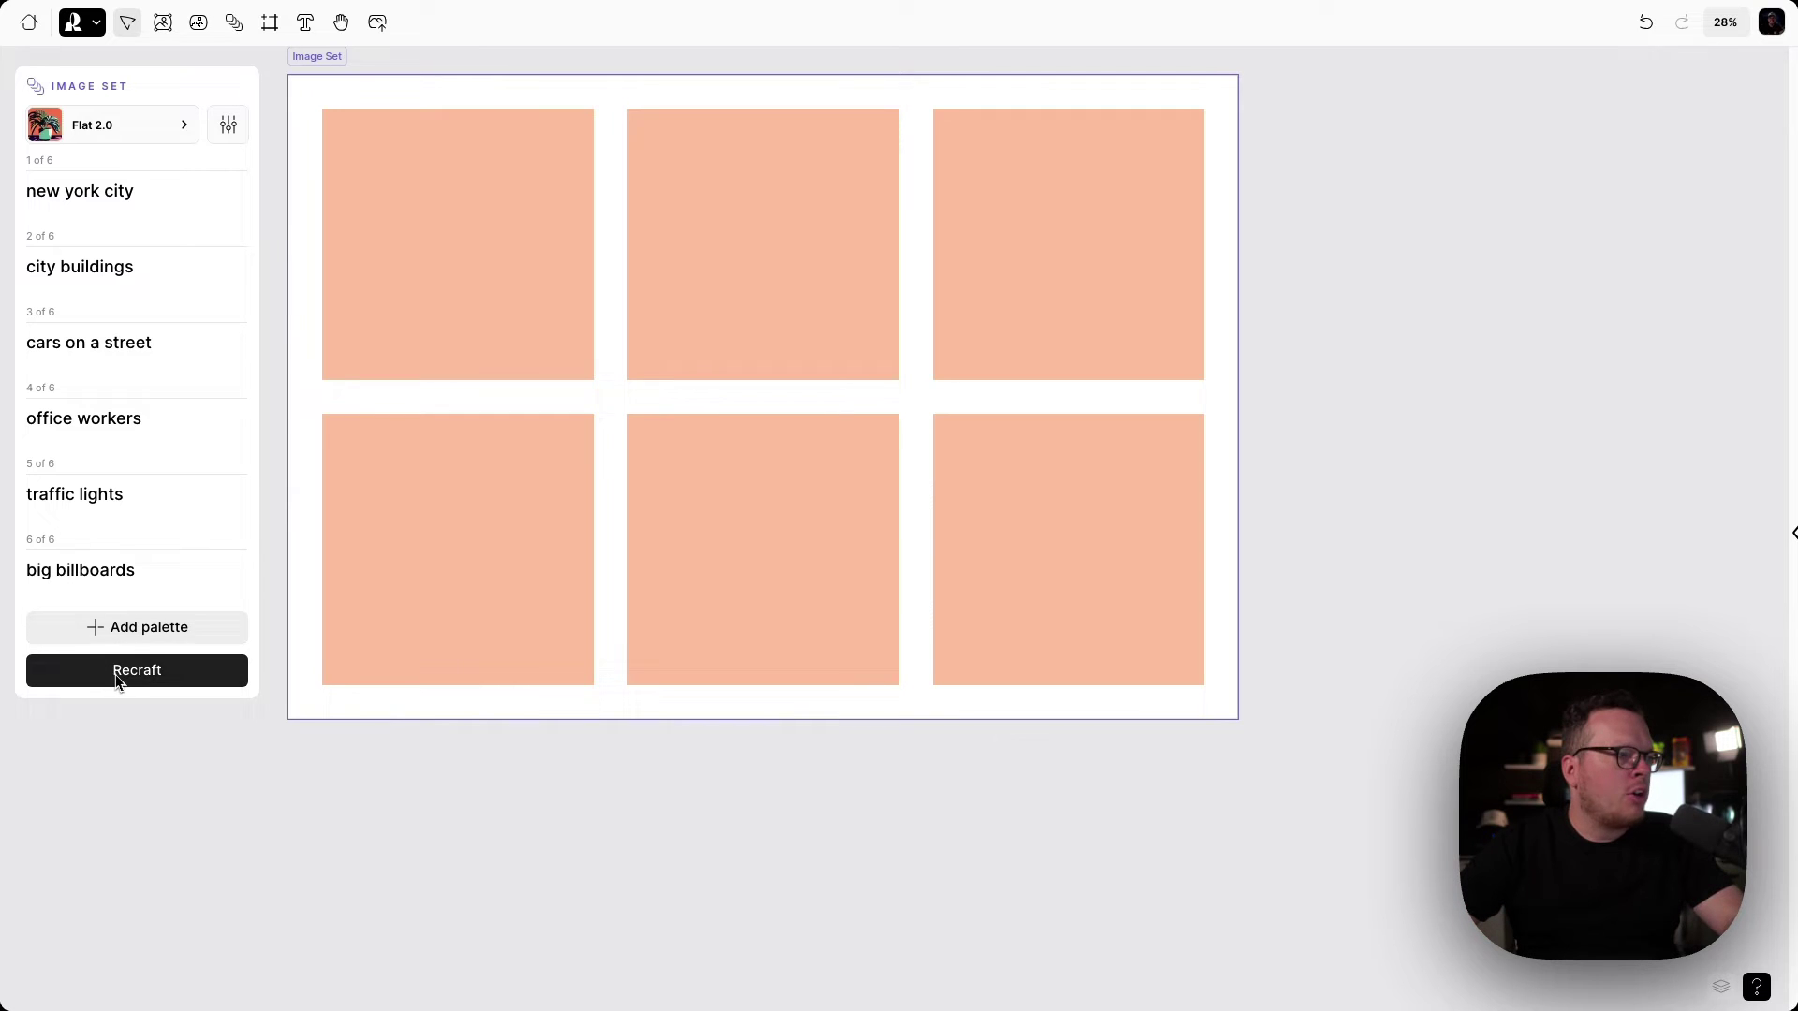
Generate all six Flat 2.0 city images, from new york city through big billboards
left_click(116, 671)
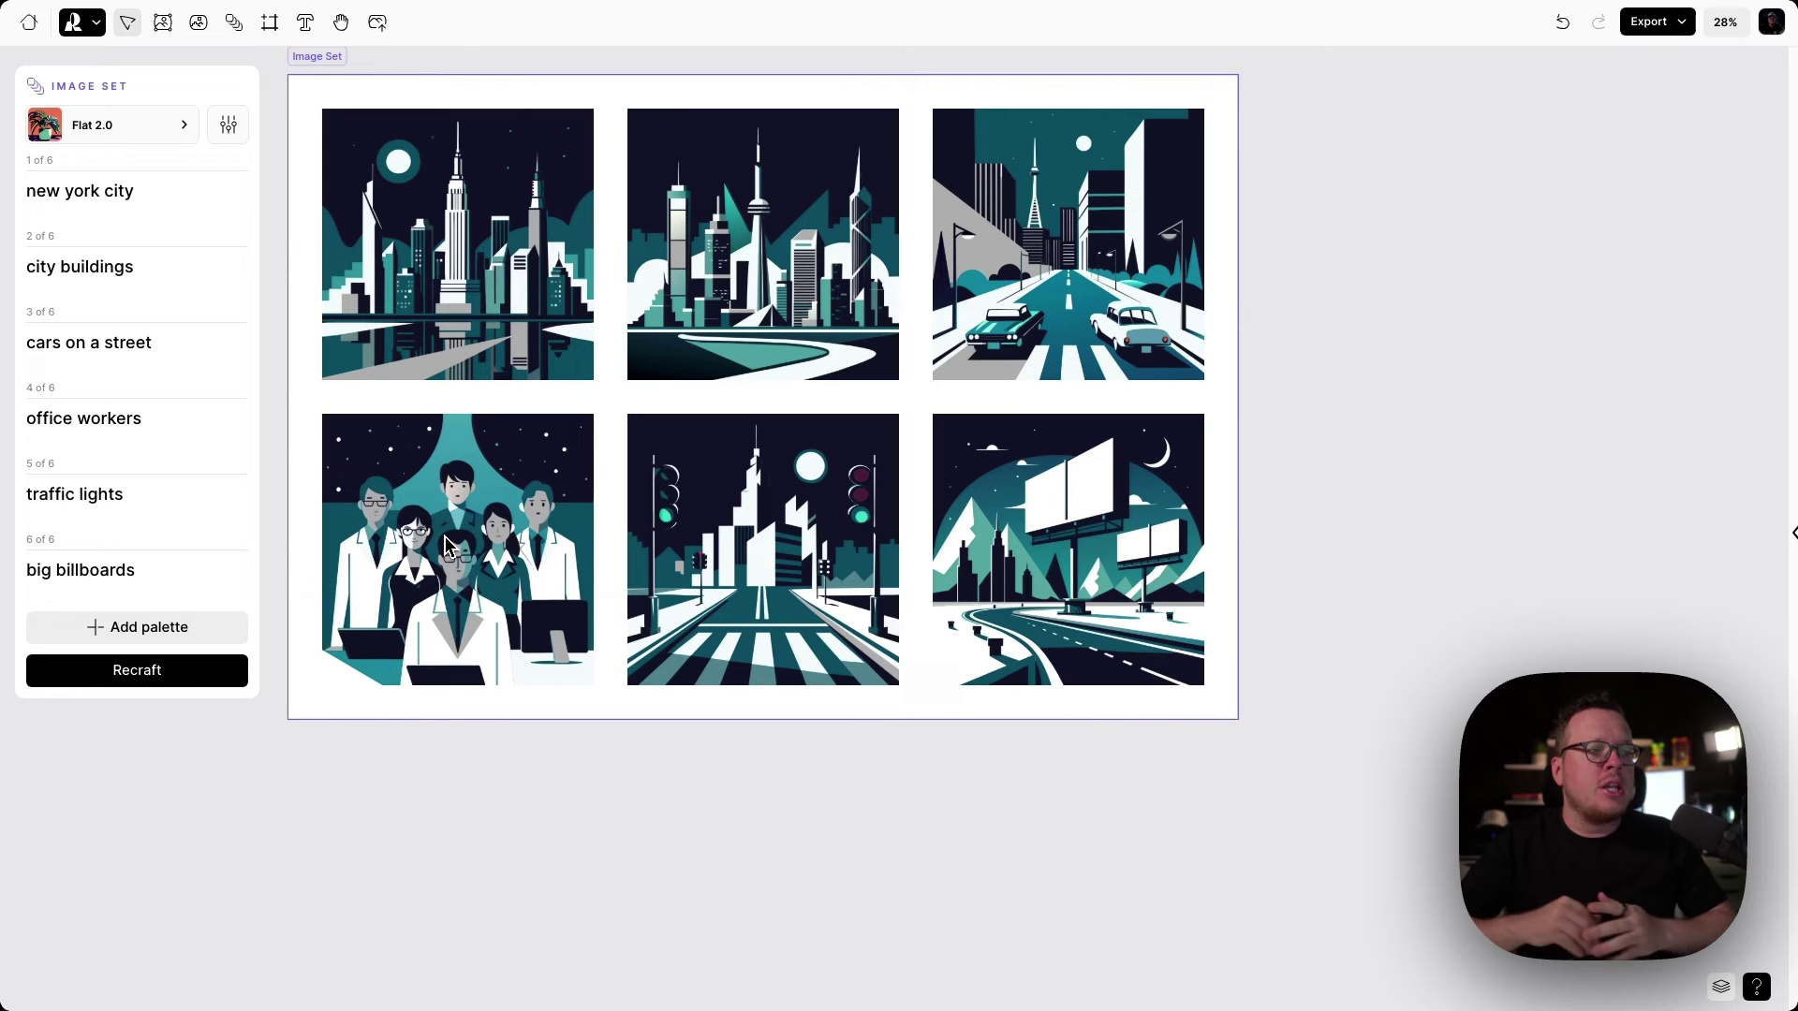
Regenerate the office workers image with the prompt 'busy people walking on sidewalk downtown'
left_click(444, 545)
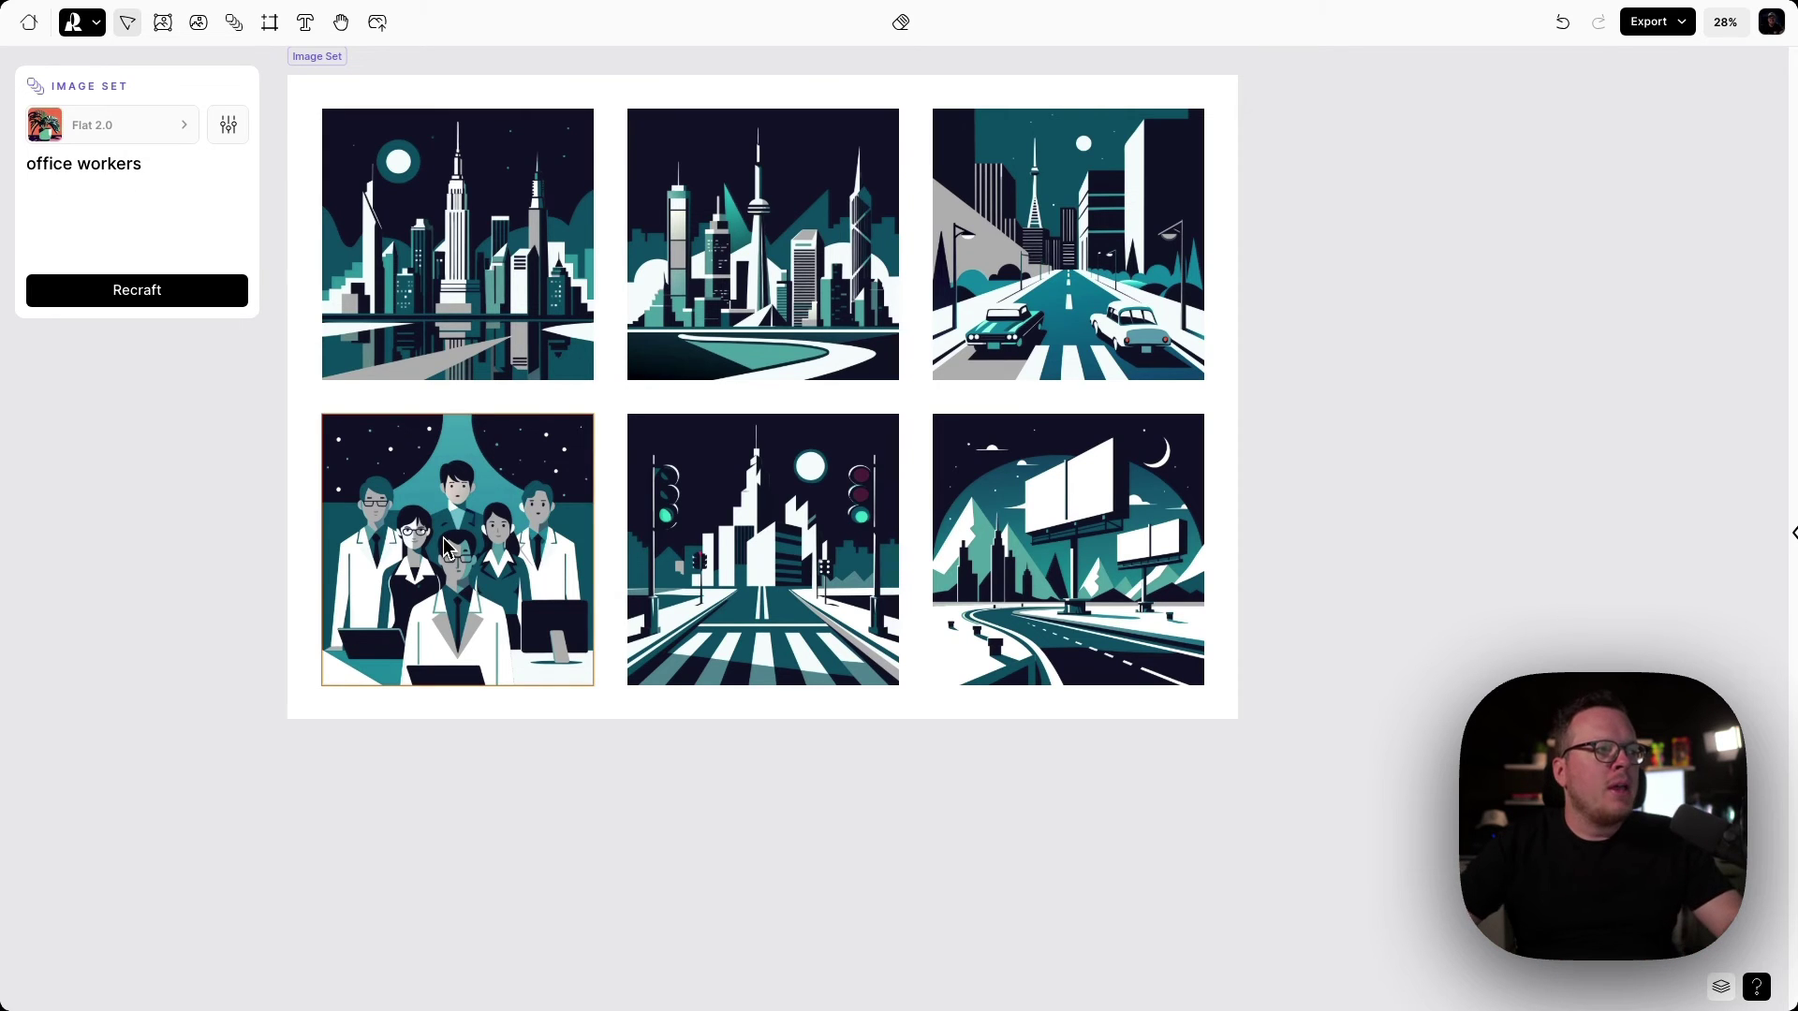
type("busy people walking on sidewalk downtown")
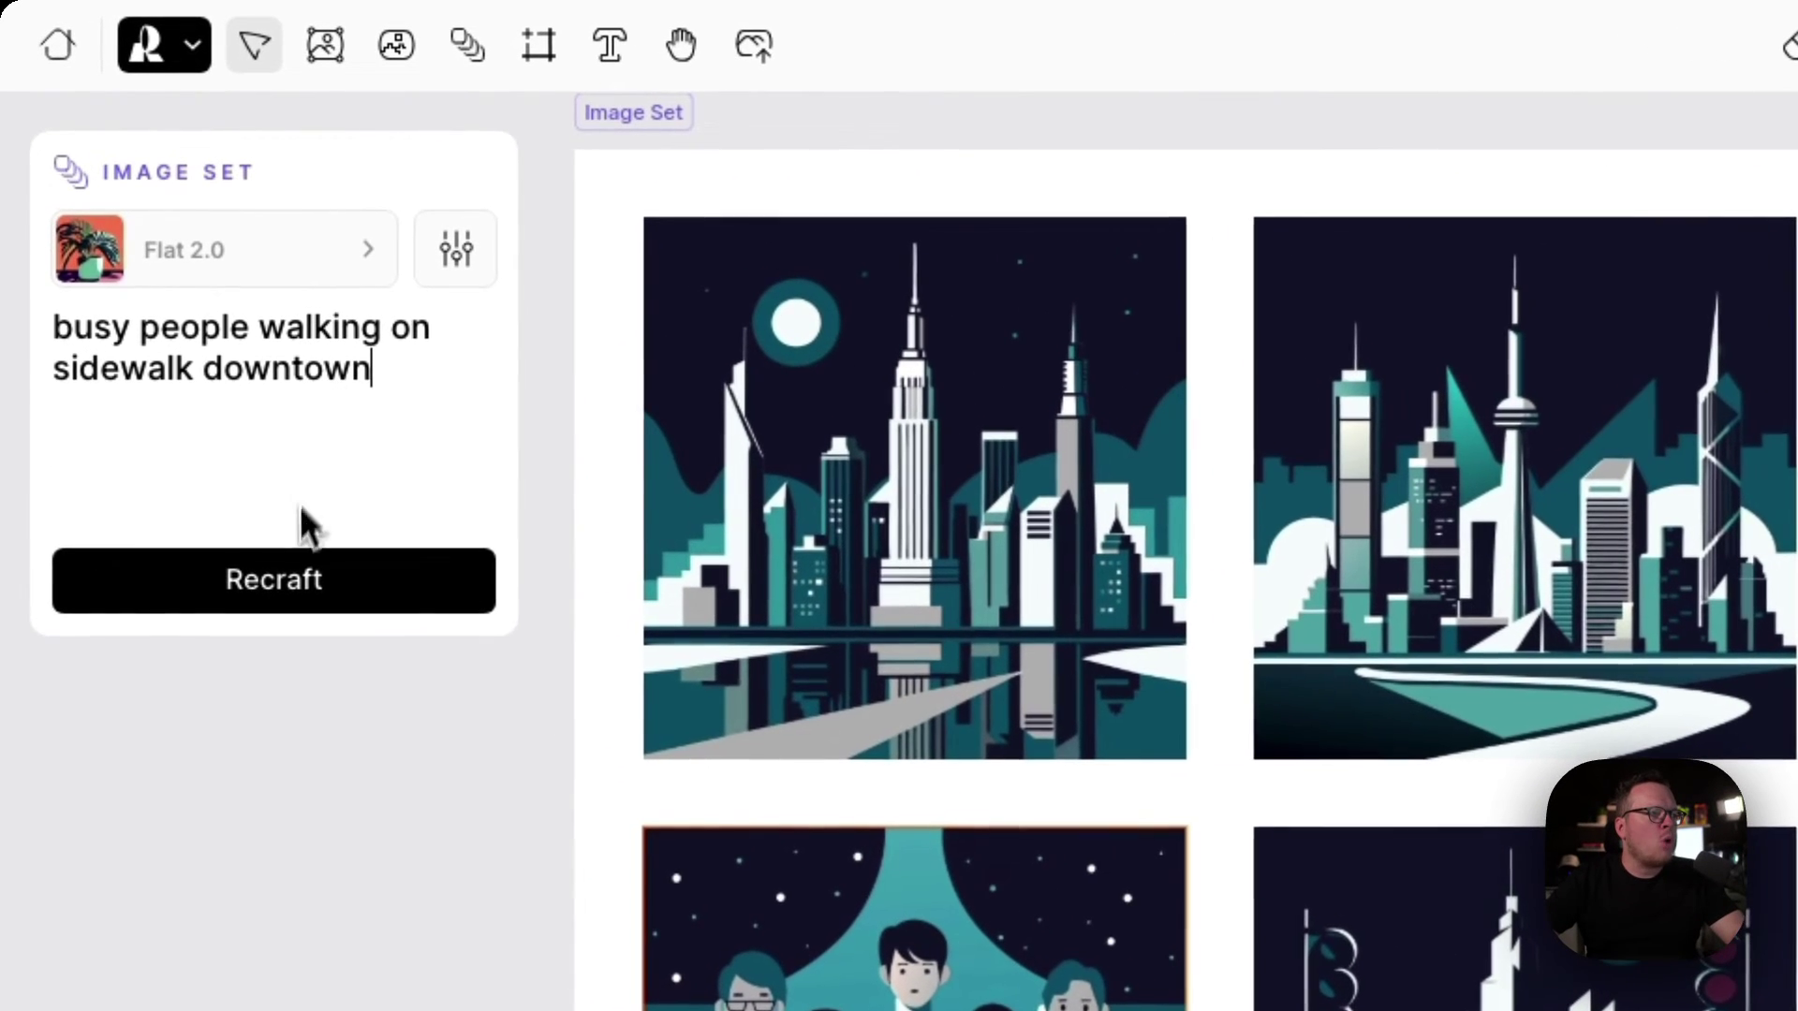
left_click(283, 581)
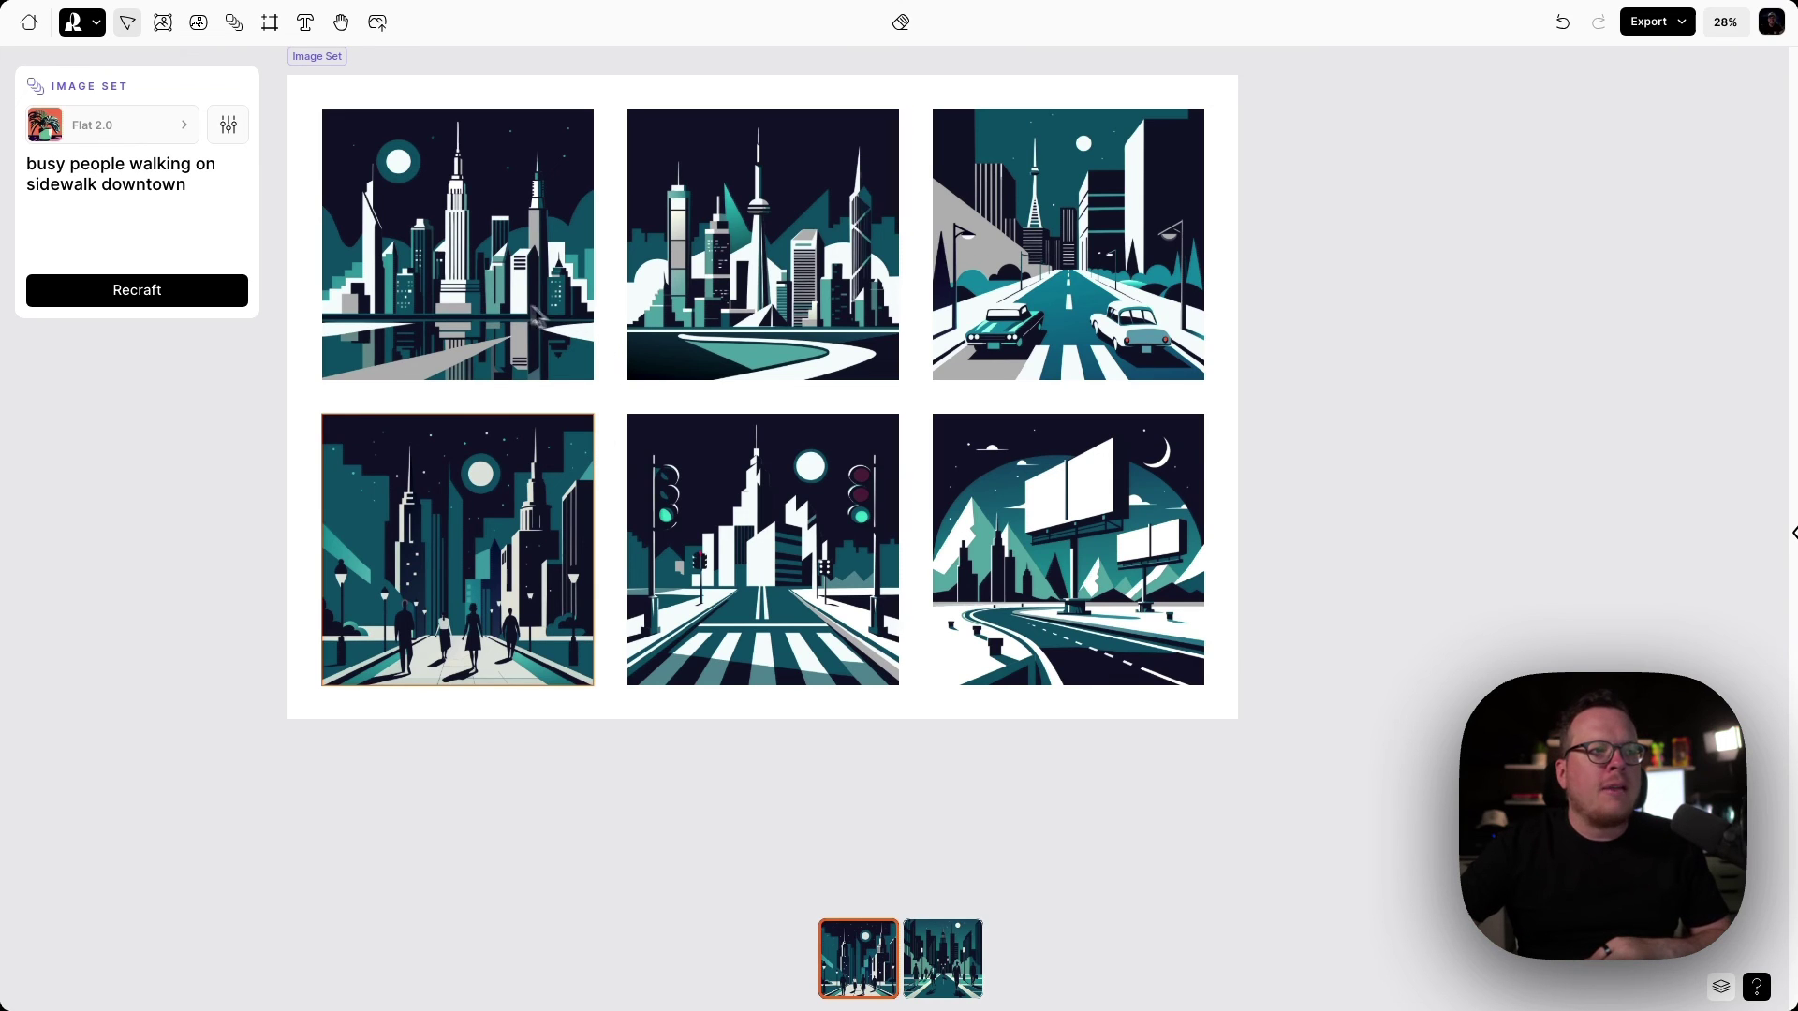
Select all six city images and show the PNG, JPG, SVG and Lottie export options
left_click(724, 306)
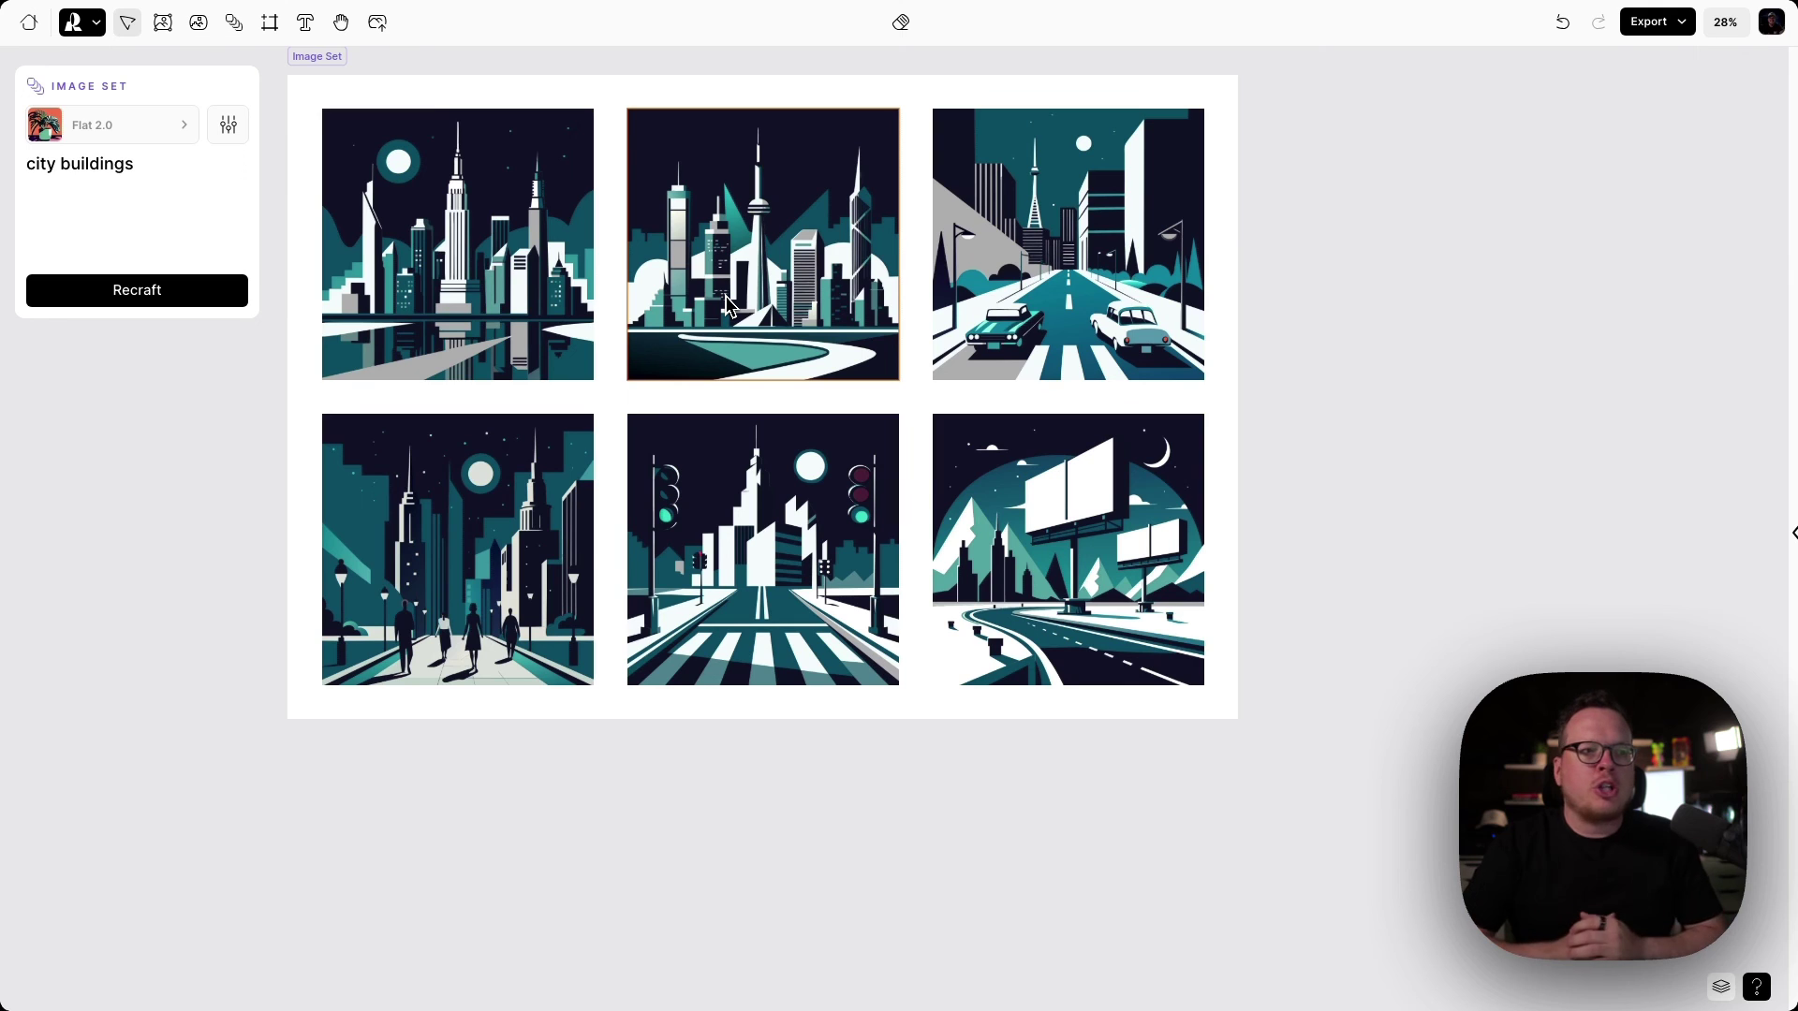
key("Escape")
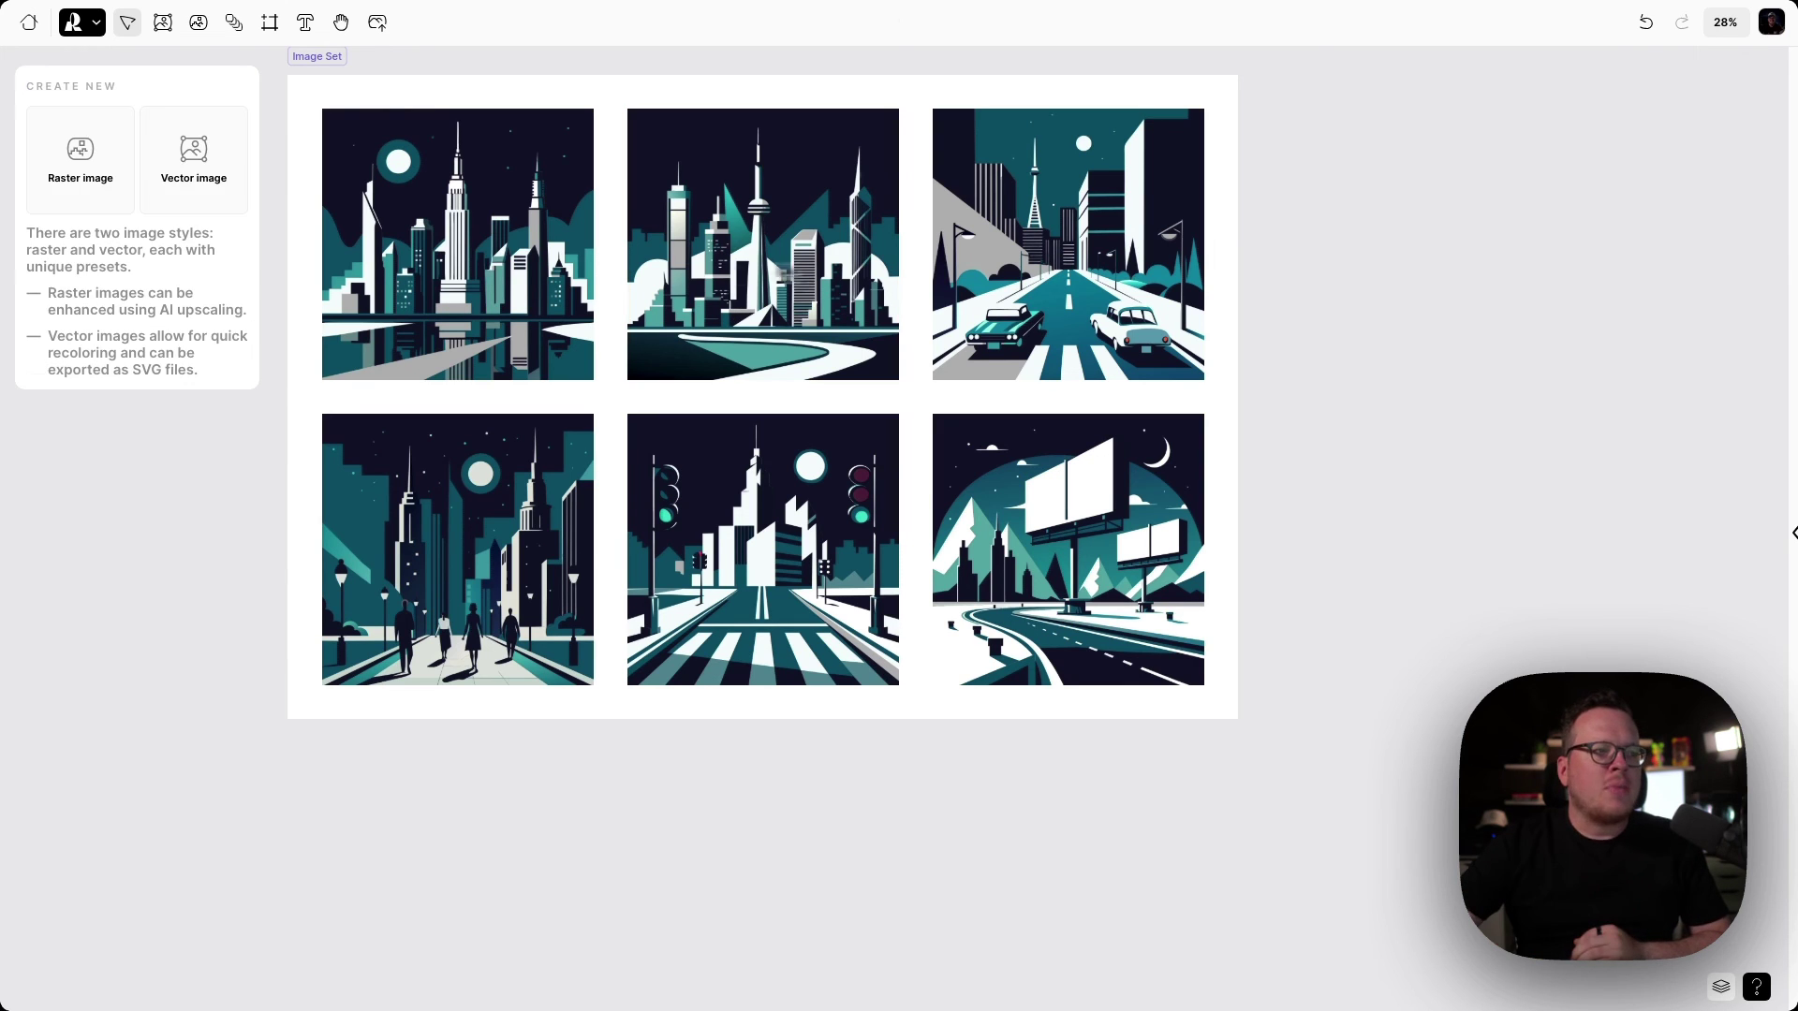
left_click(552, 281)
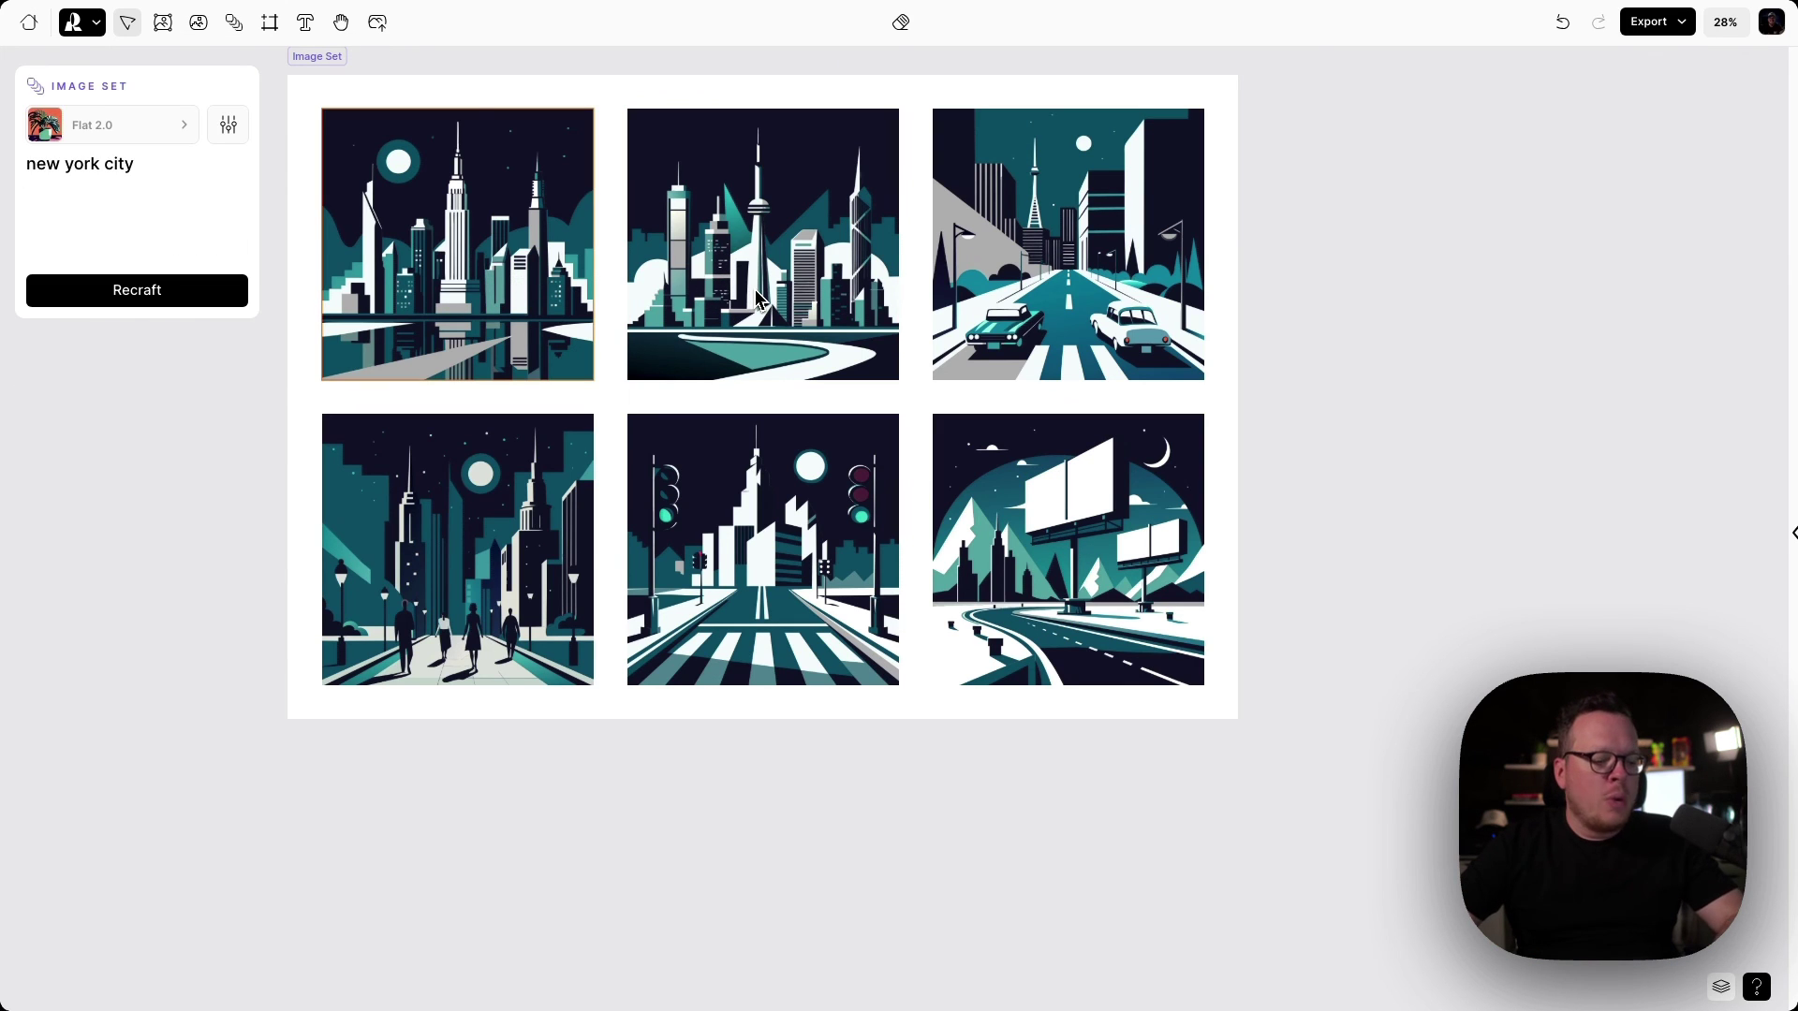
left_click(758, 297, "shift")
left_click(1021, 305, "shift")
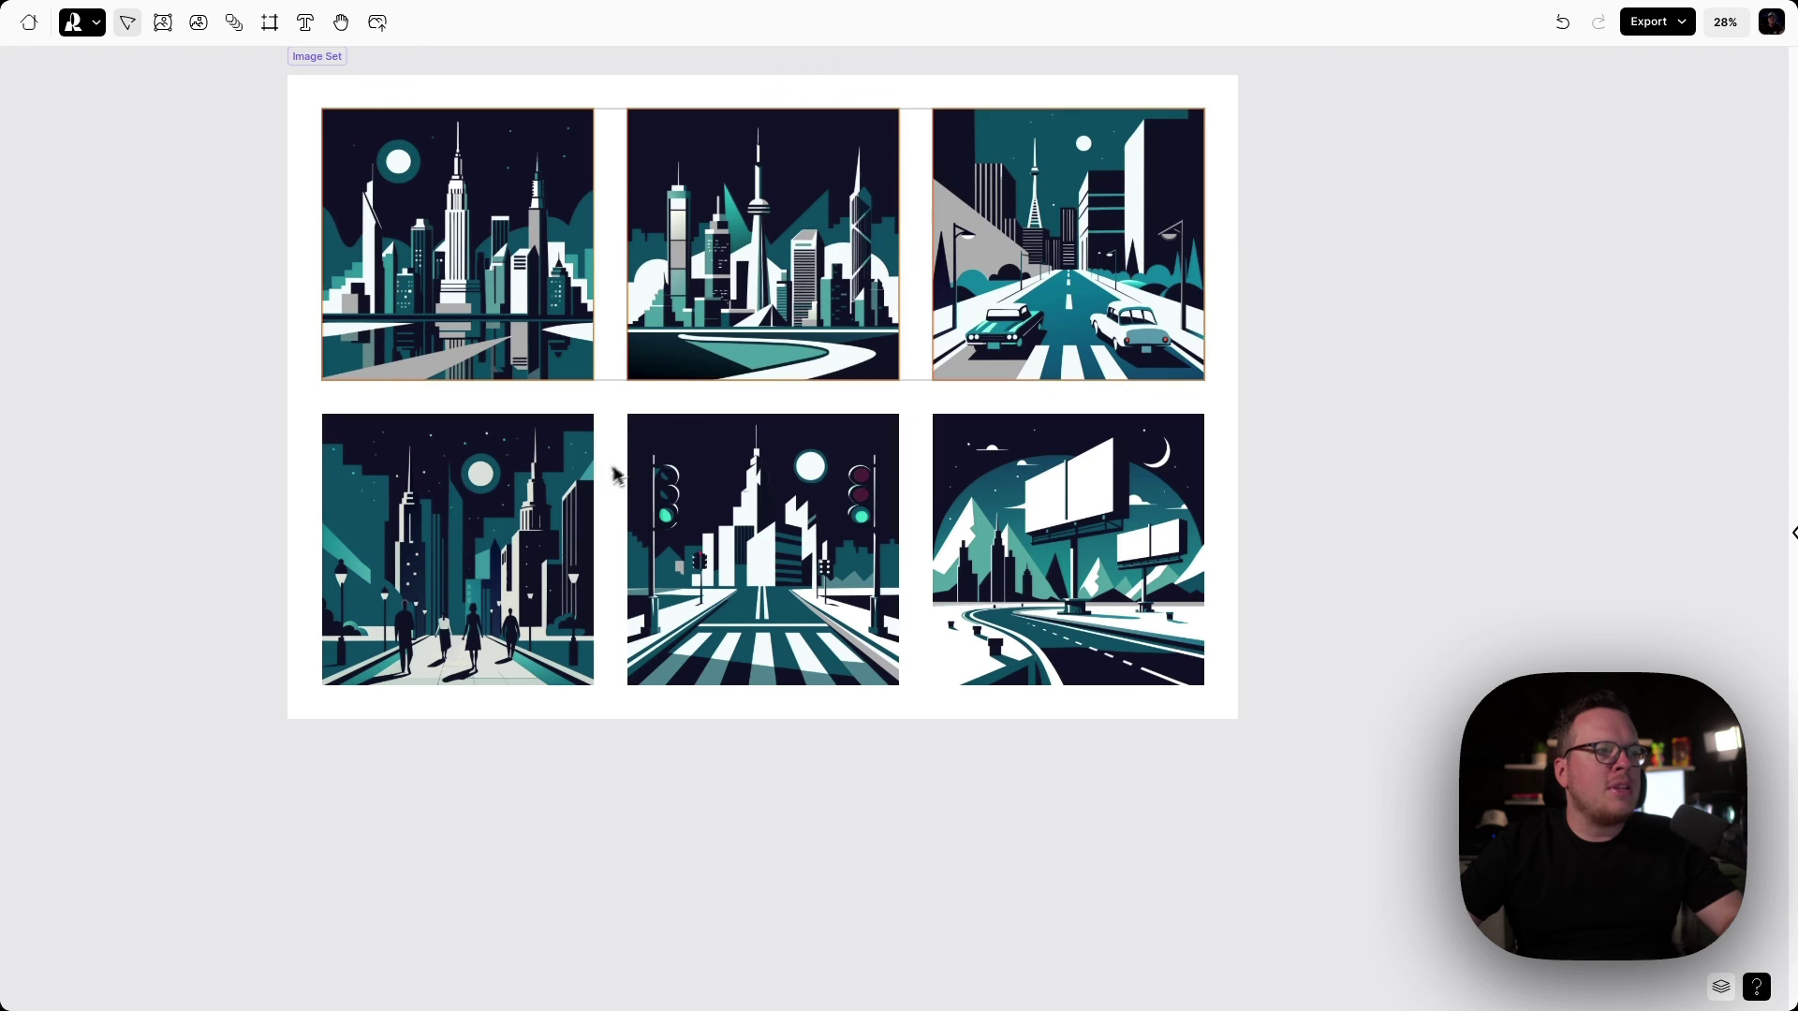
key("ctrl+a")
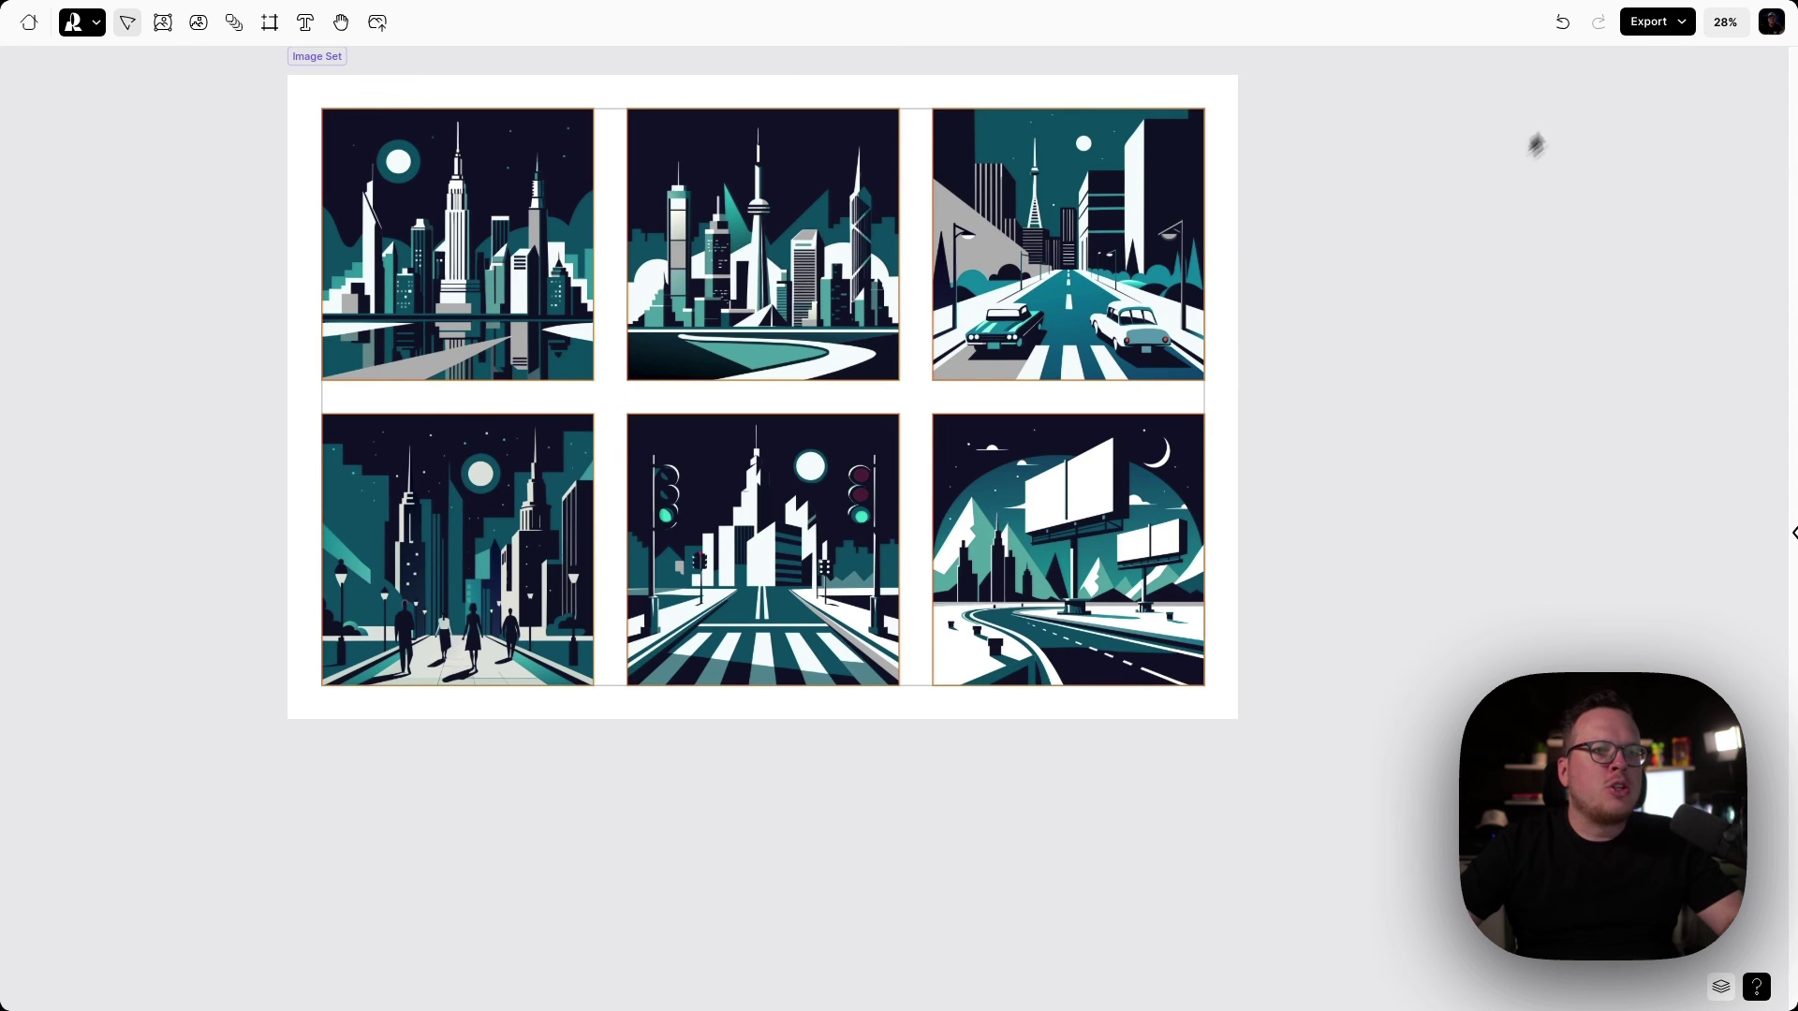
left_click(1668, 26)
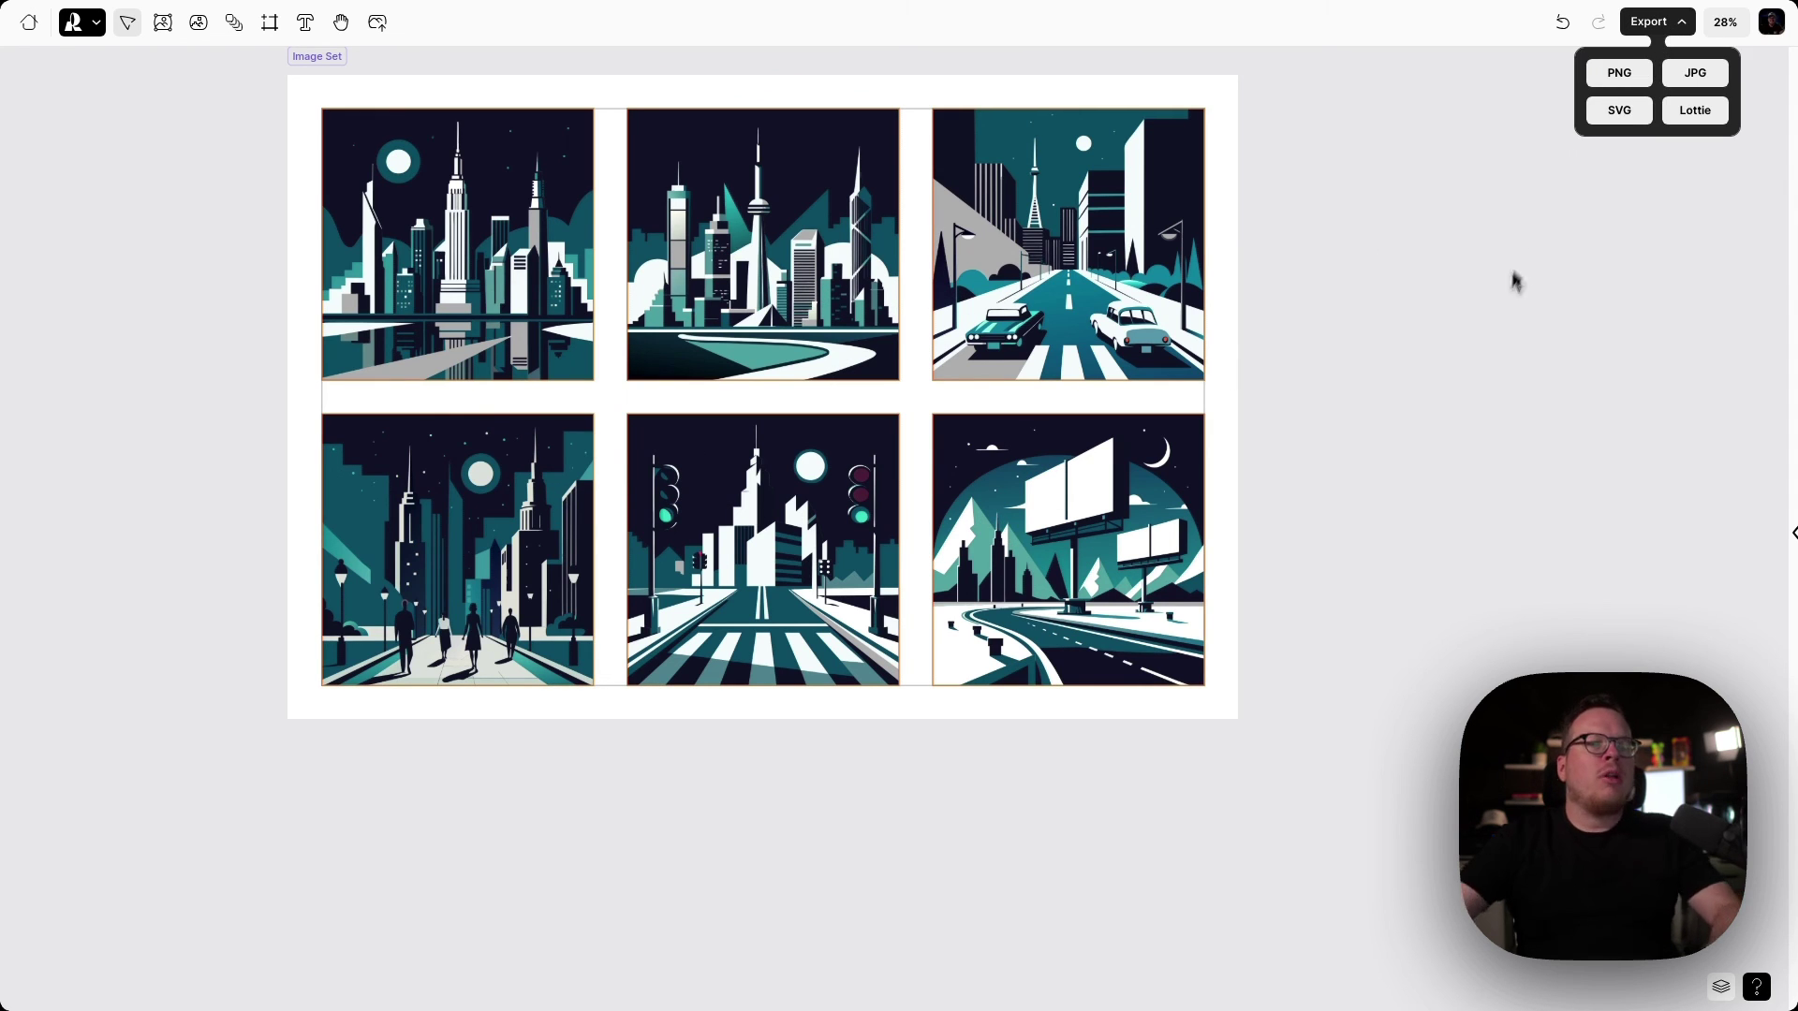